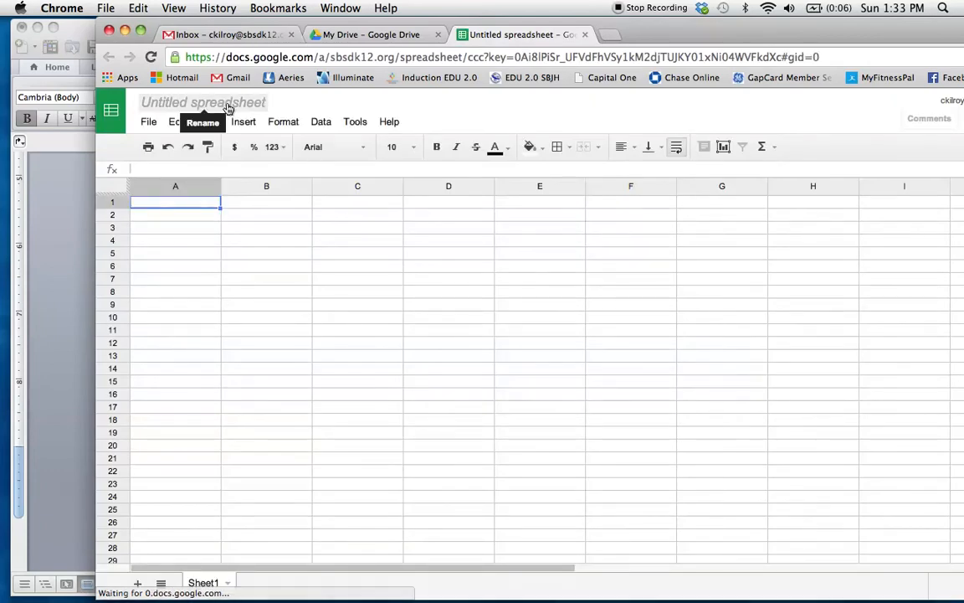
- Rename the untitled spreadsheet as "Example Bar Graph"
click(227, 107)
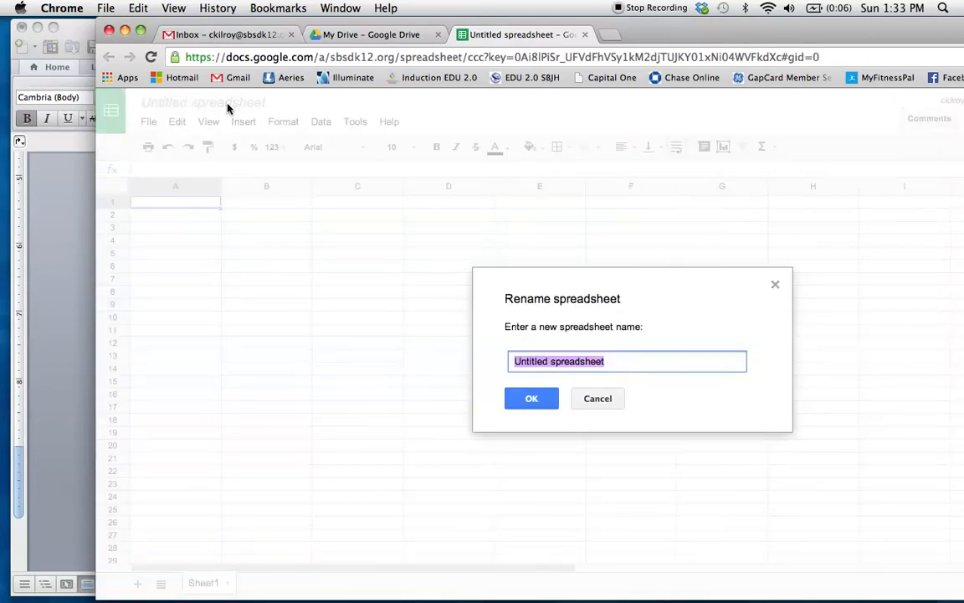
text(Example Bar Graph)
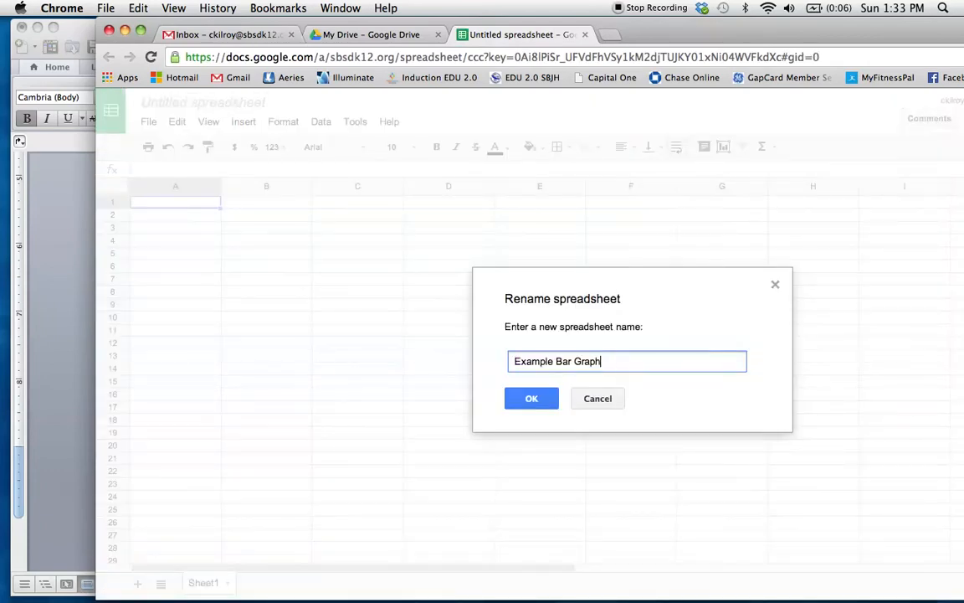
click(537, 399)
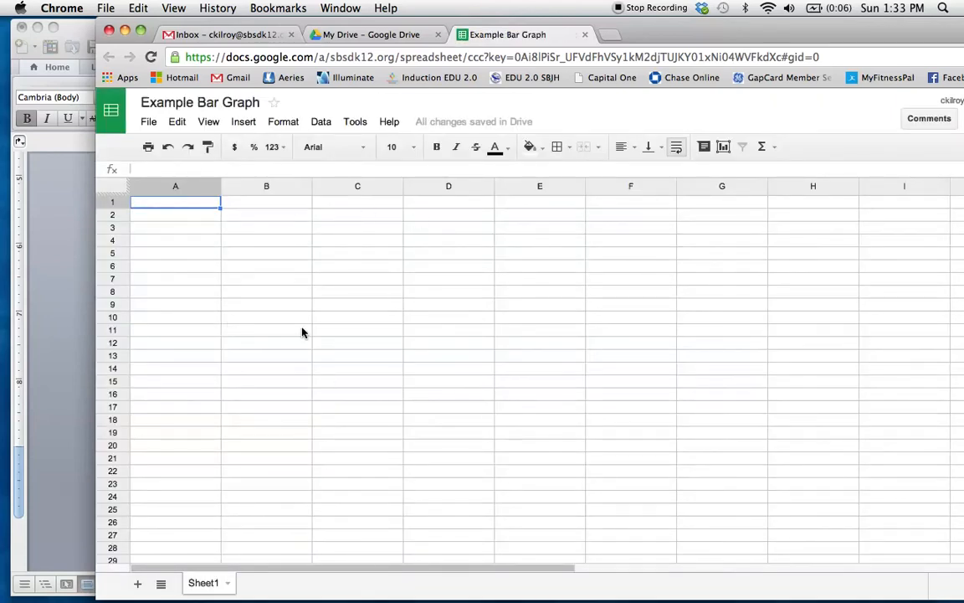
- Copy the whole paper clips and time table from Example Data.docx in Word and paste it into the Chrome spreadsheet at cell A1
click(64, 268)
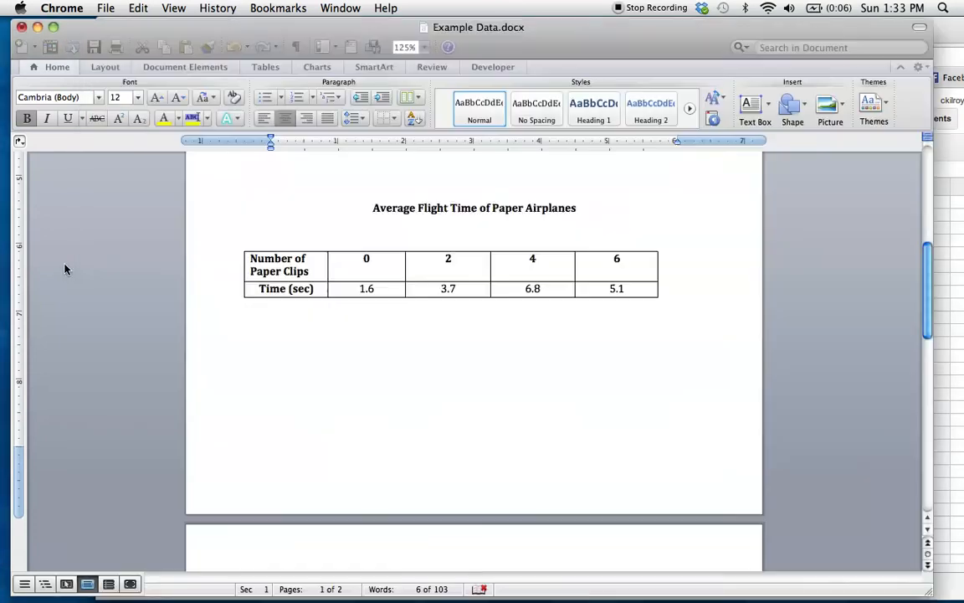
drag(251, 260, 626, 294)
key(super+c)
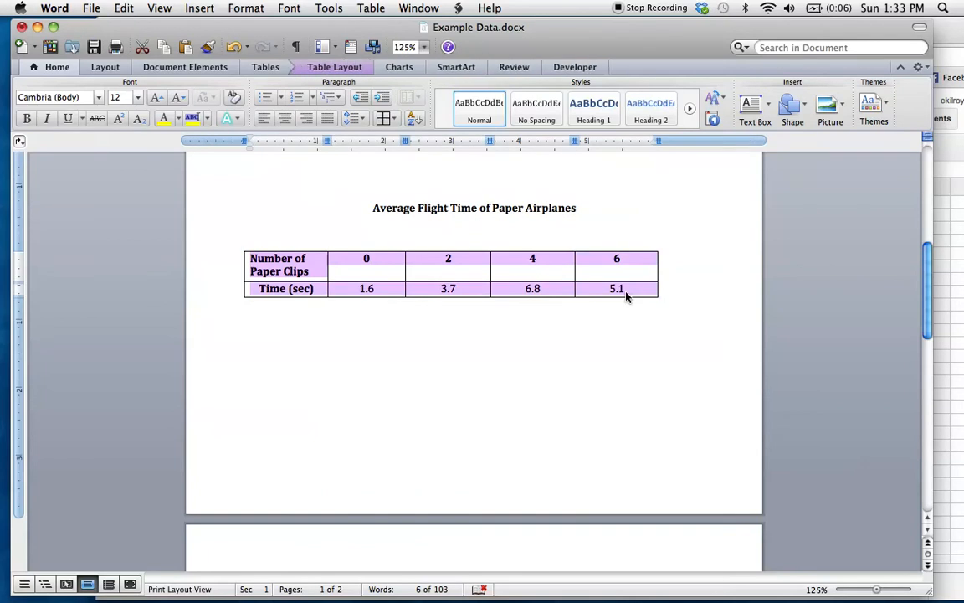
key(super+Tab)
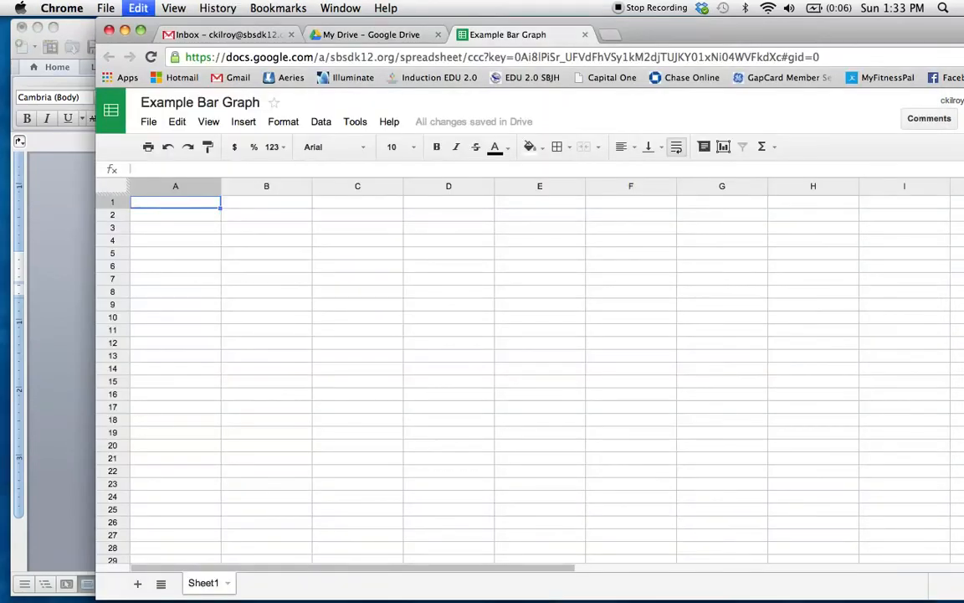
key(super+v)
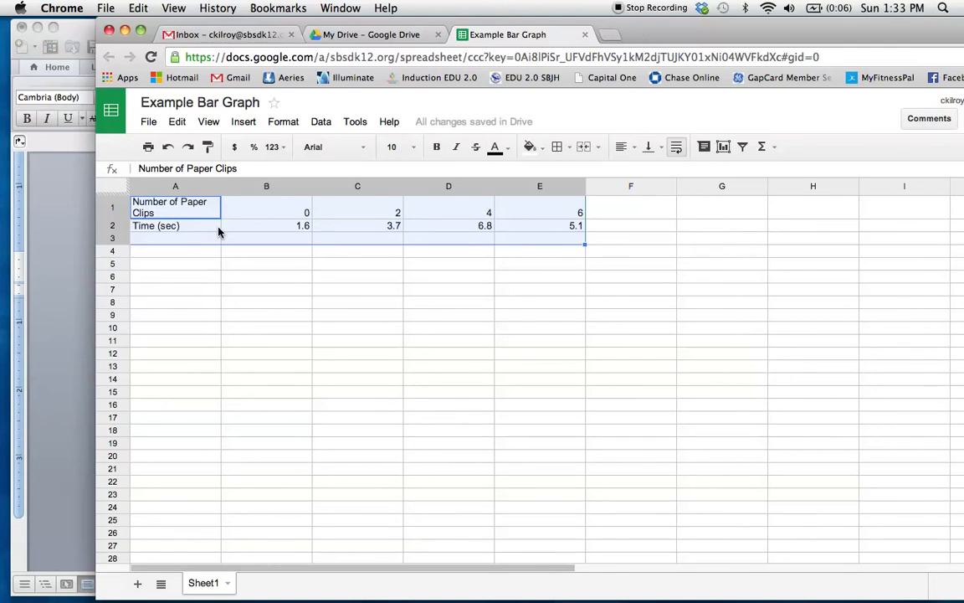
- Start a chart from the pasted range A1:E3 using row 1 as headers, trying the switched rows and columns option and turning it off again
click(723, 147)
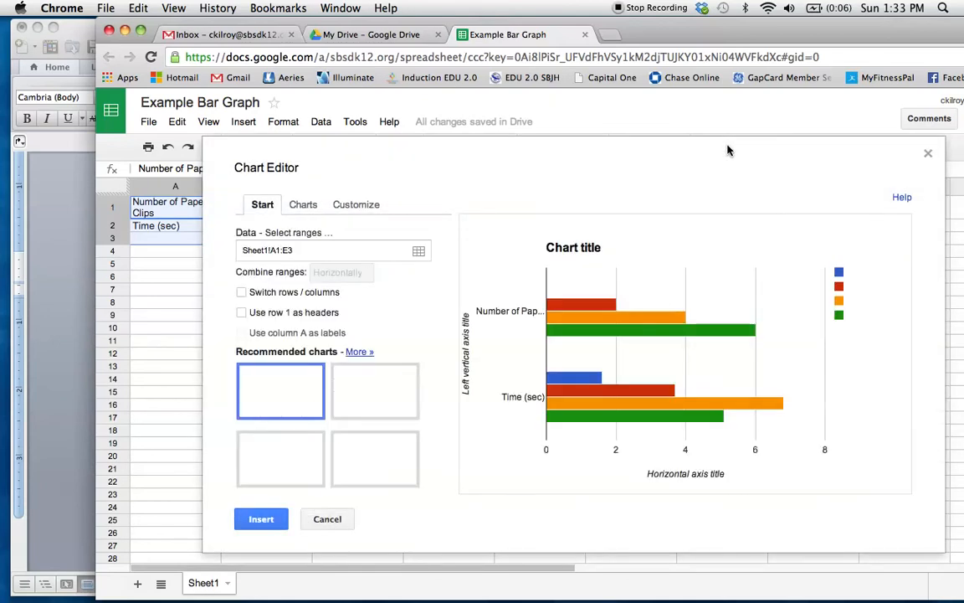
mouse_move(614, 398)
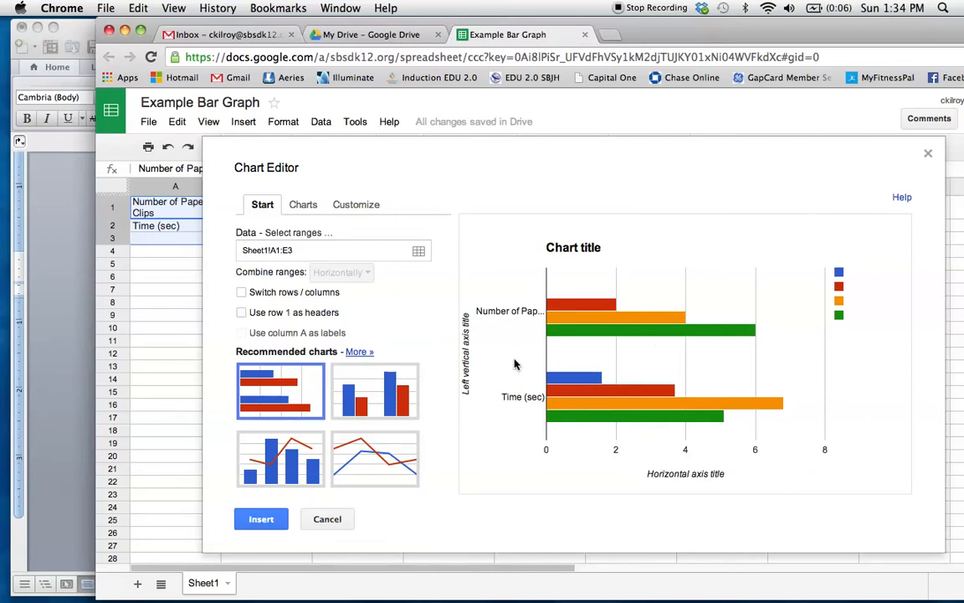
click(242, 314)
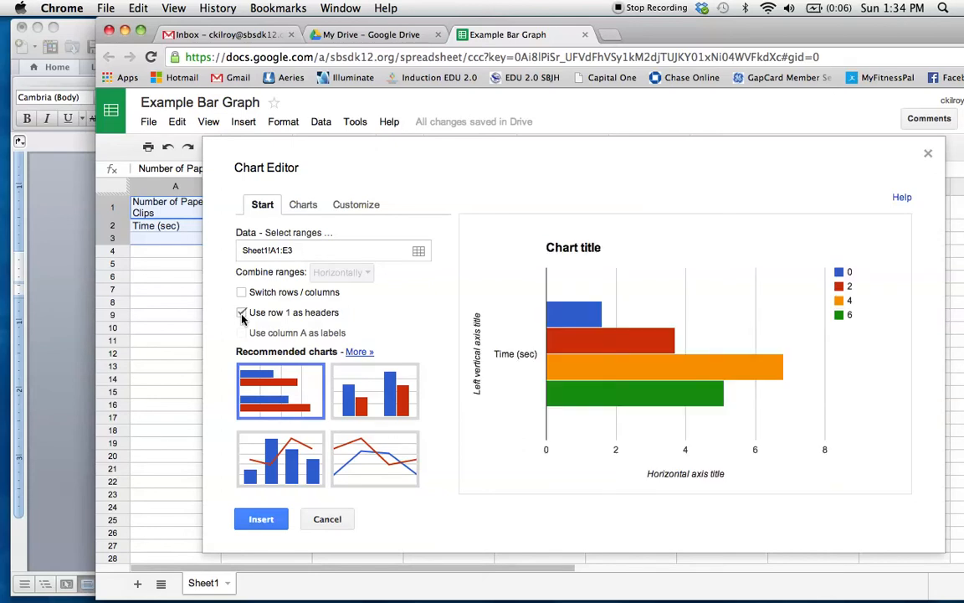
click(242, 292)
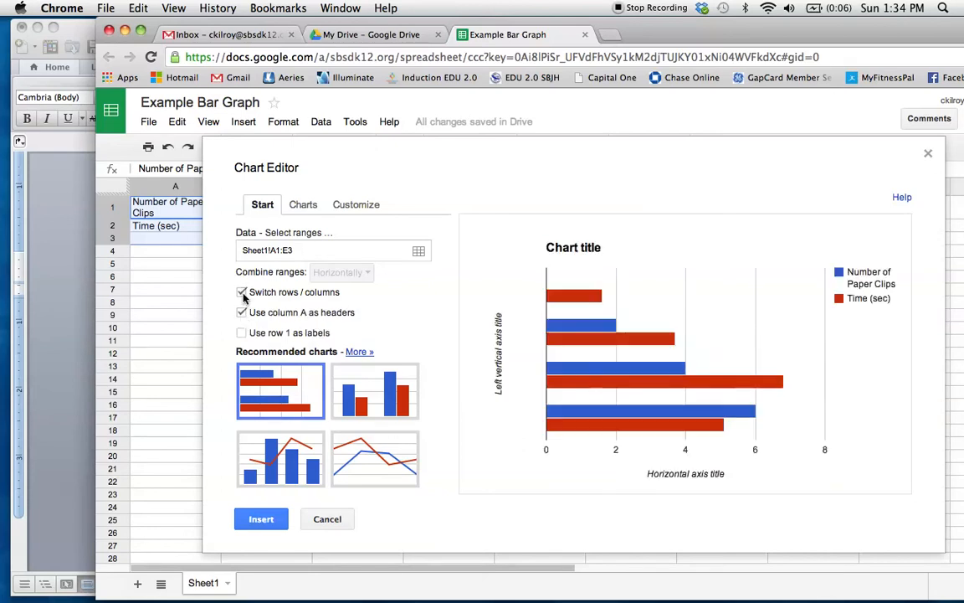
click(242, 293)
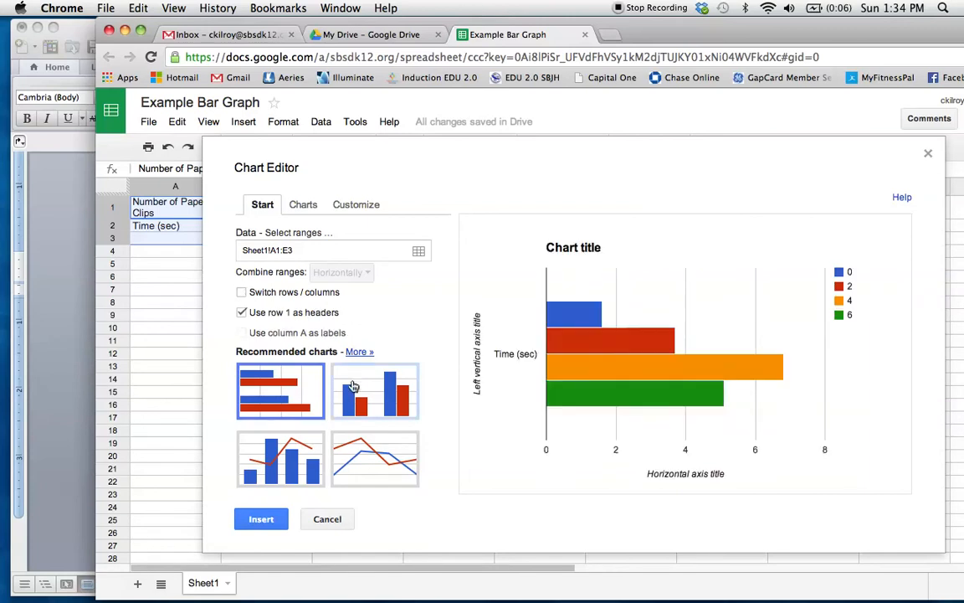
- Choose the recommended vertical column chart, keep rows and columns unswitched after trying the option, and insert the chart
click(355, 391)
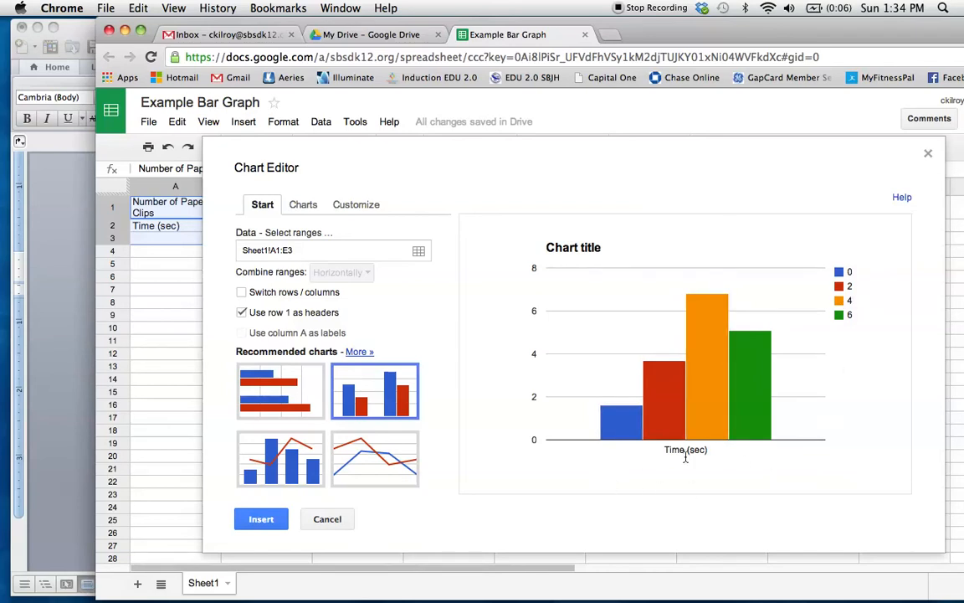
click(242, 295)
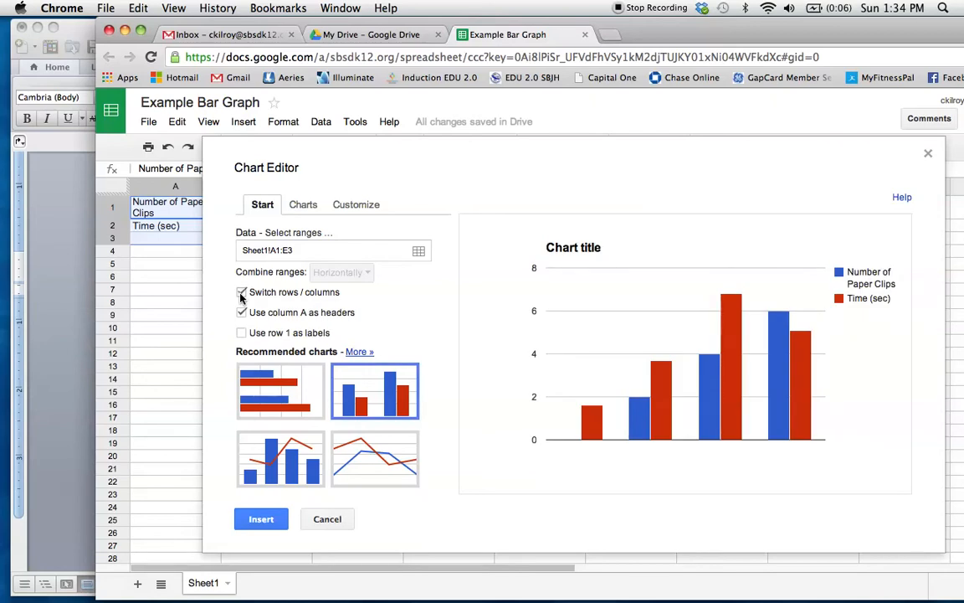
click(241, 293)
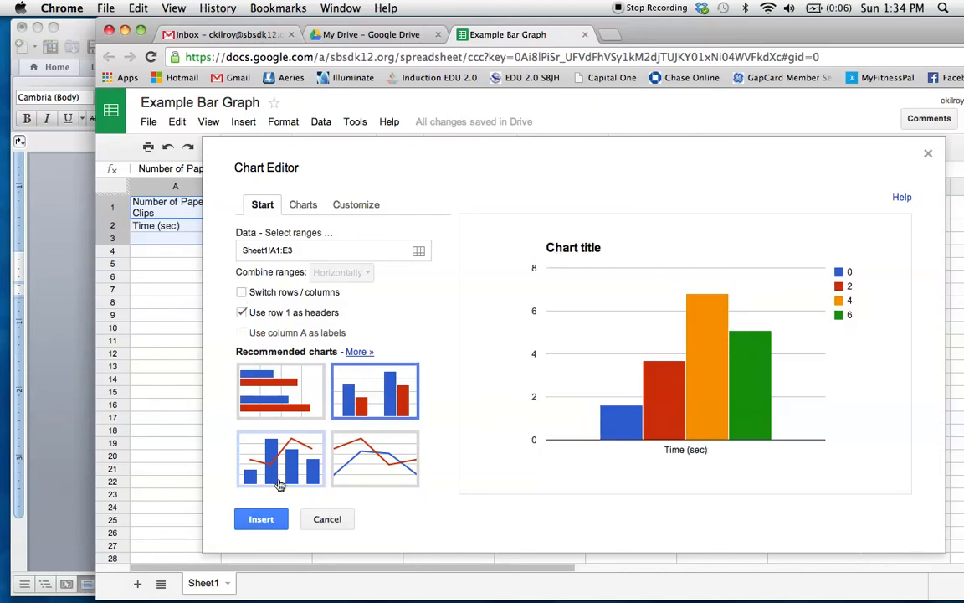
click(260, 519)
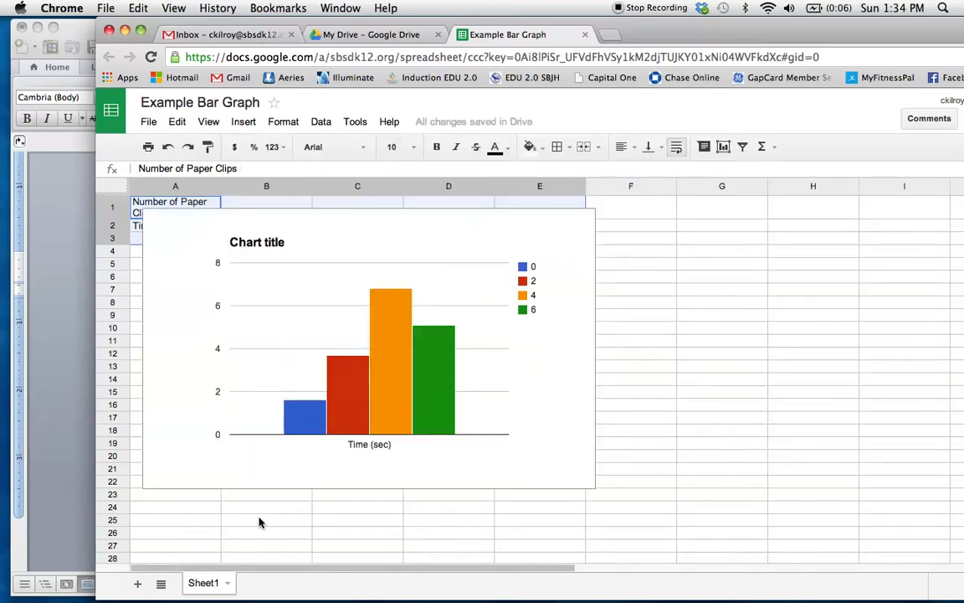
- Replace the chart's title with "Average Flight Time of Paper Airplanes", copied from the heading above the table in the Word document
click(264, 245)
click(259, 263)
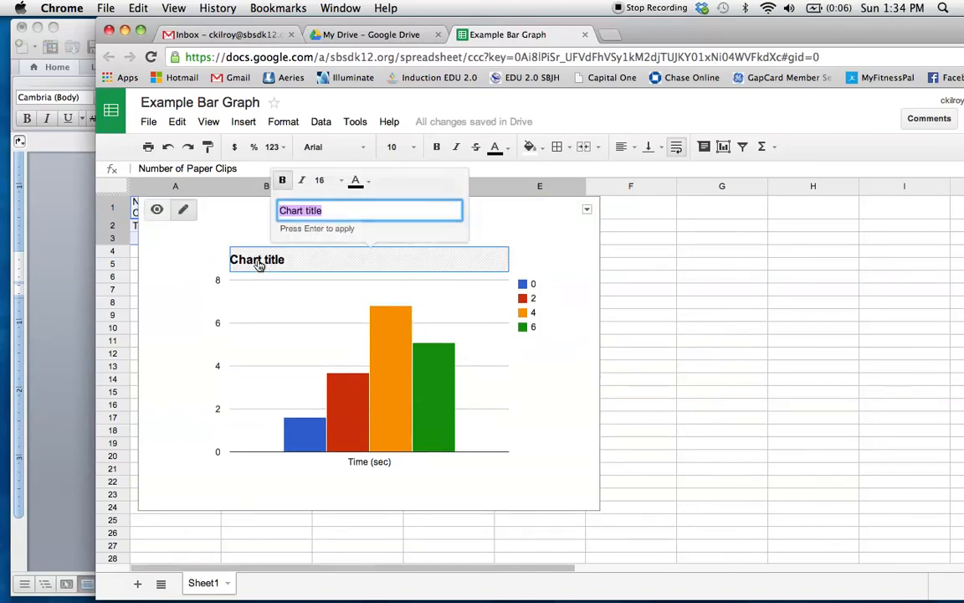
click(69, 239)
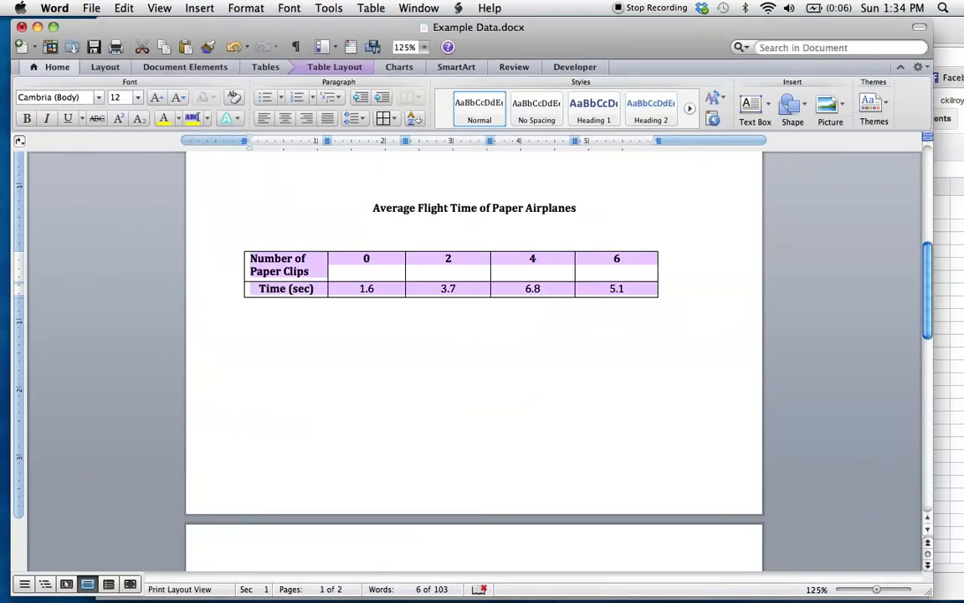
drag(586, 208, 374, 209)
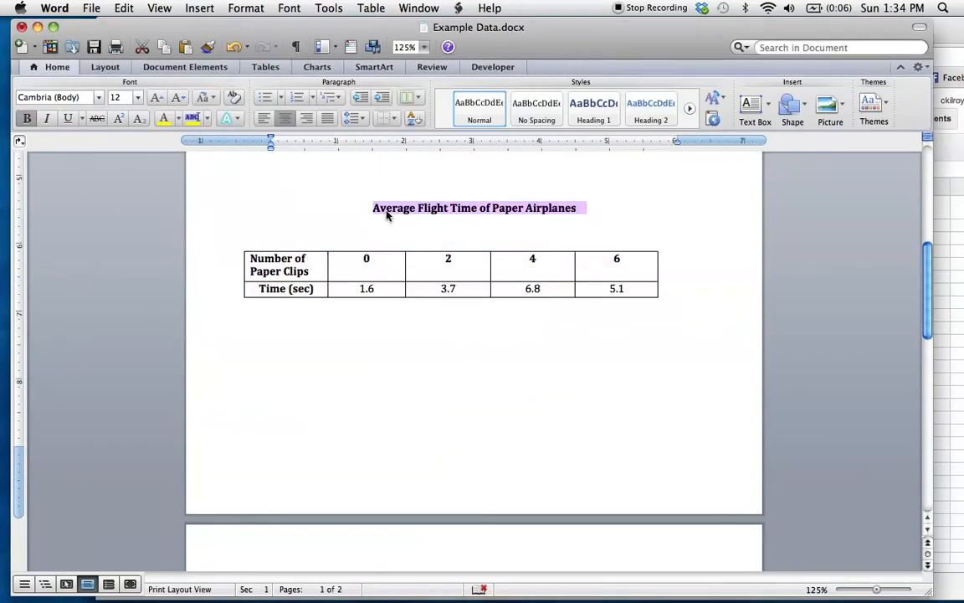
click(963, 194)
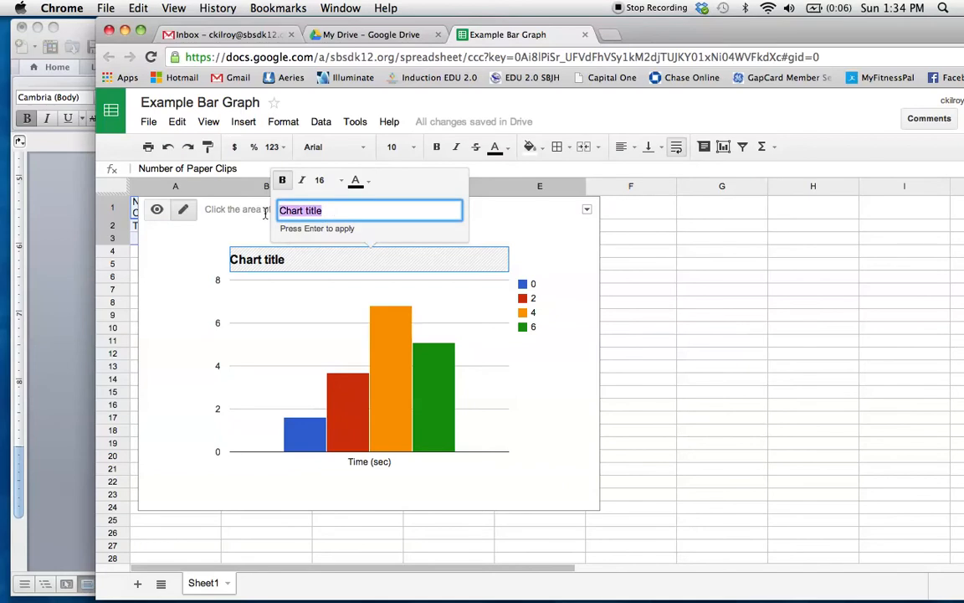
key(super+v)
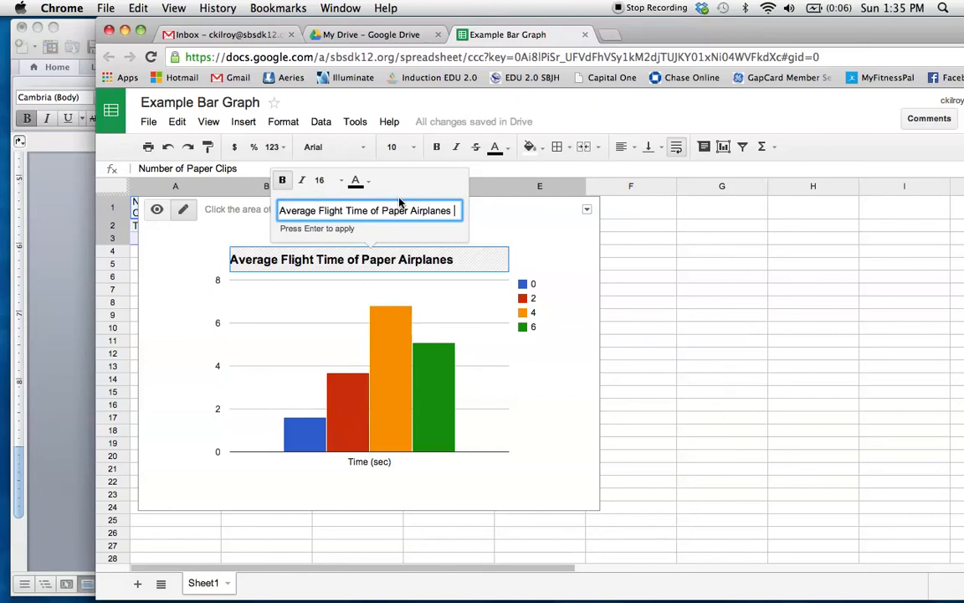
click(520, 234)
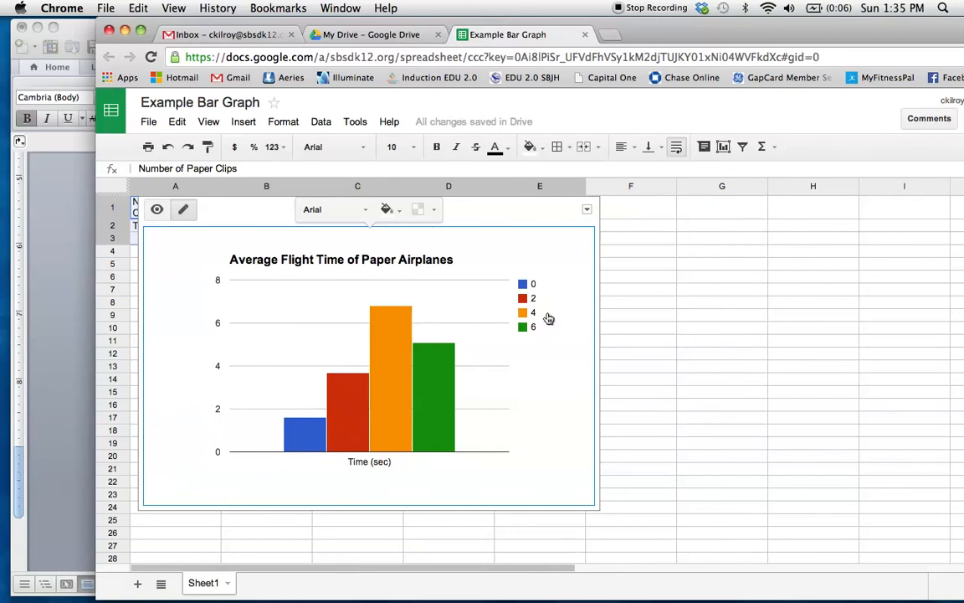
- Open the chart's advanced editing and set the horizontal axis title to "Number of Paperclips"
click(587, 211)
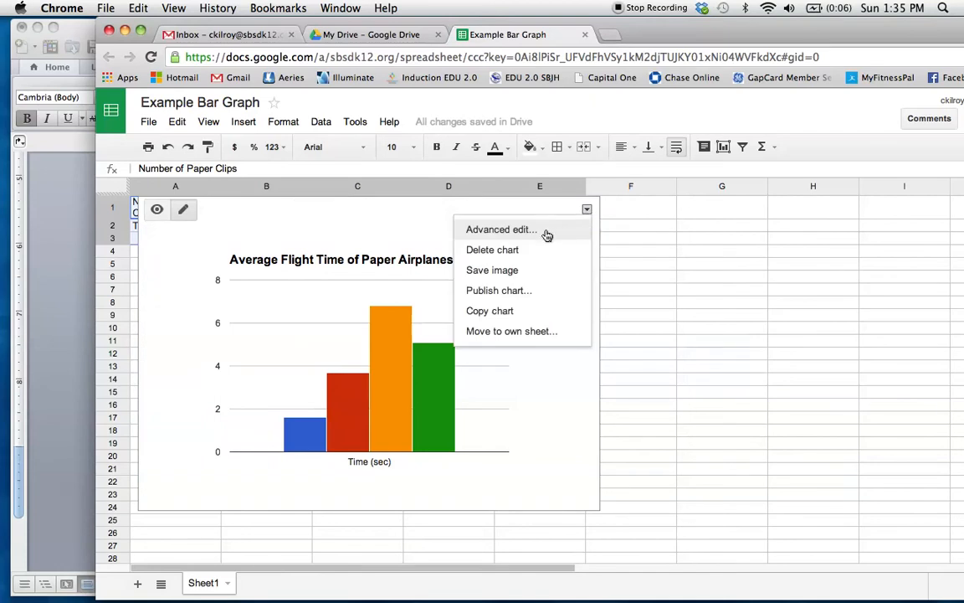
click(546, 233)
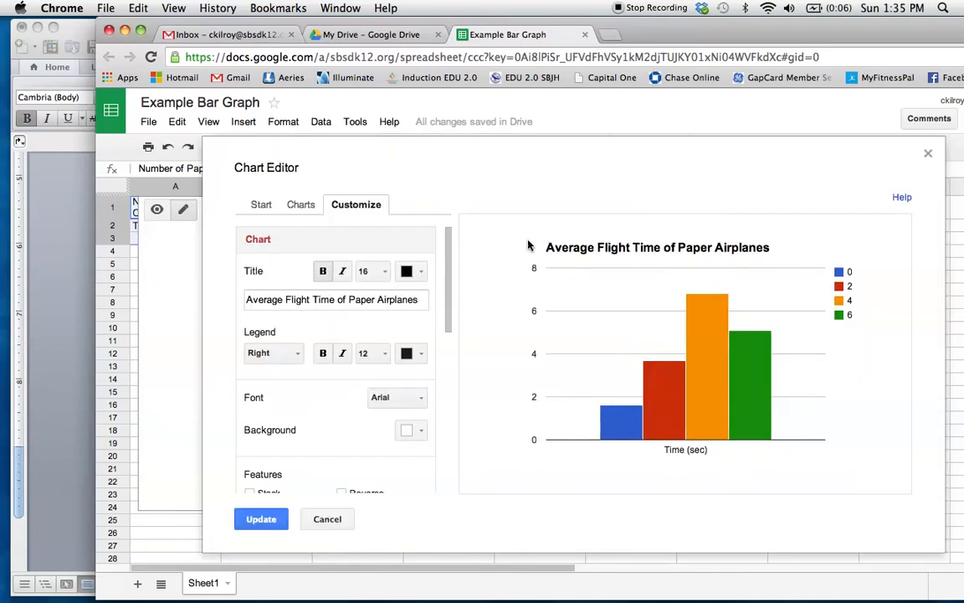
scroll(296, 364, down, 5)
scroll(284, 351, up, 2)
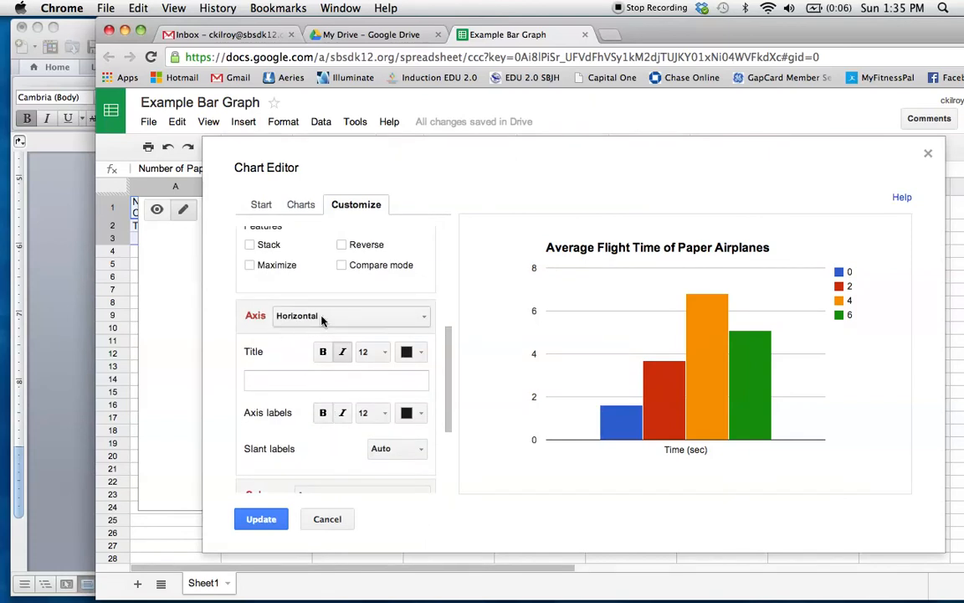
click(283, 382)
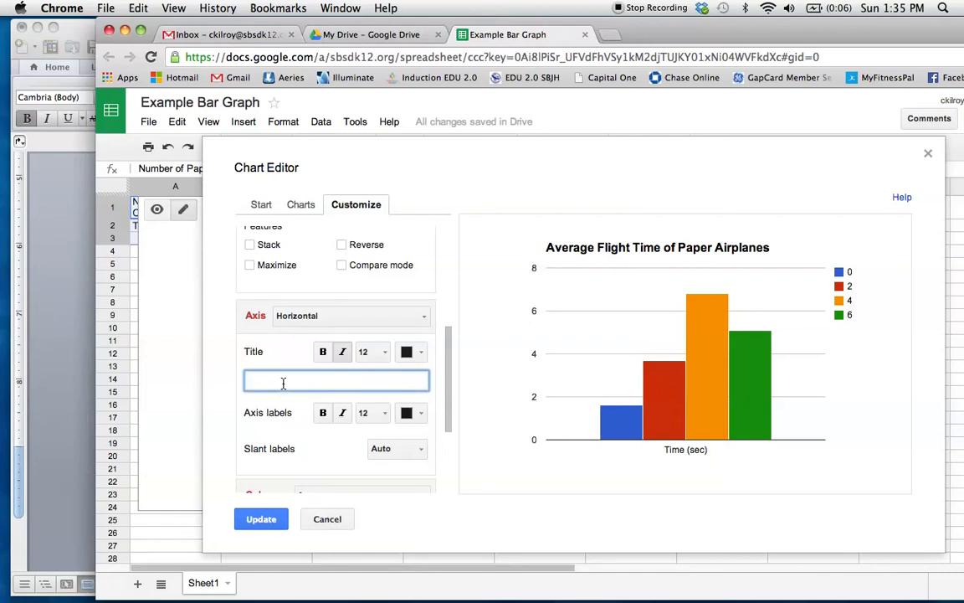
text(Number of Paperclips)
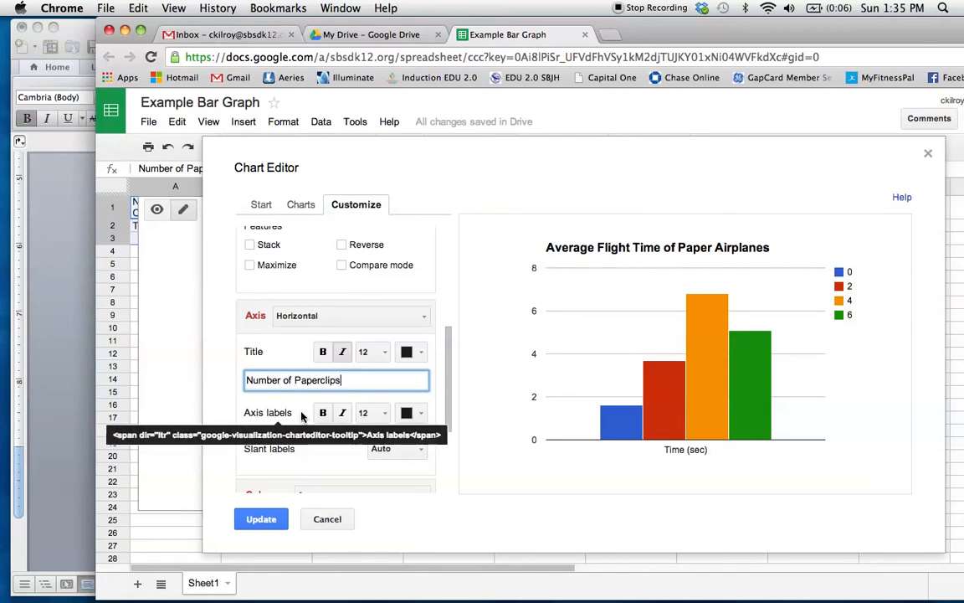
- Set the left vertical axis title to "Time (sec)"
click(382, 314)
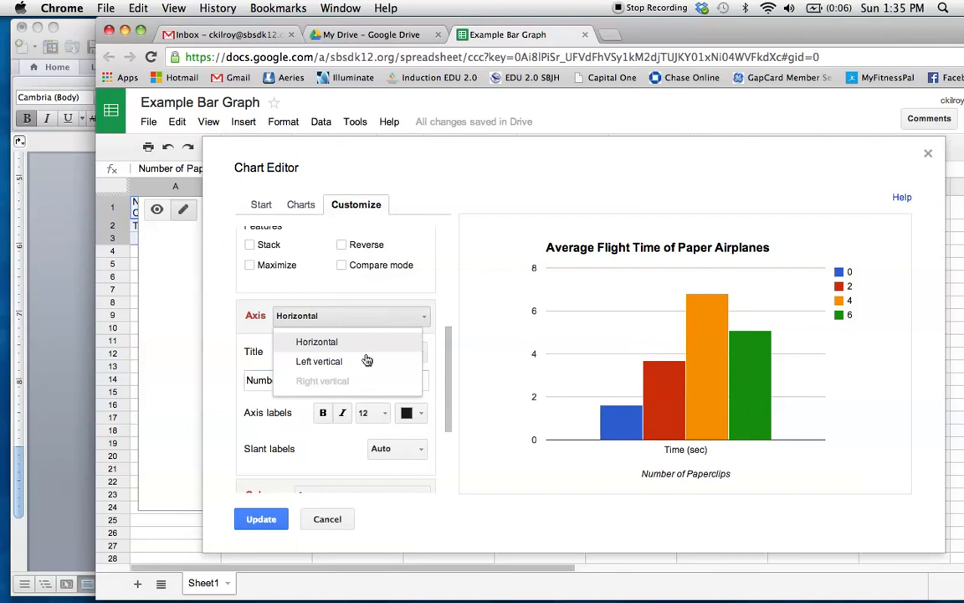
click(355, 368)
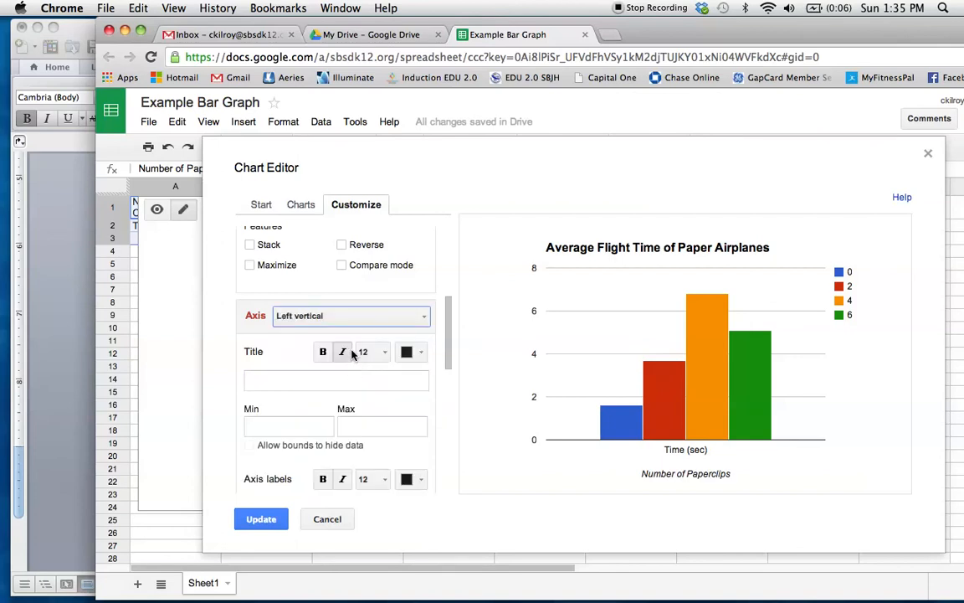
click(278, 378)
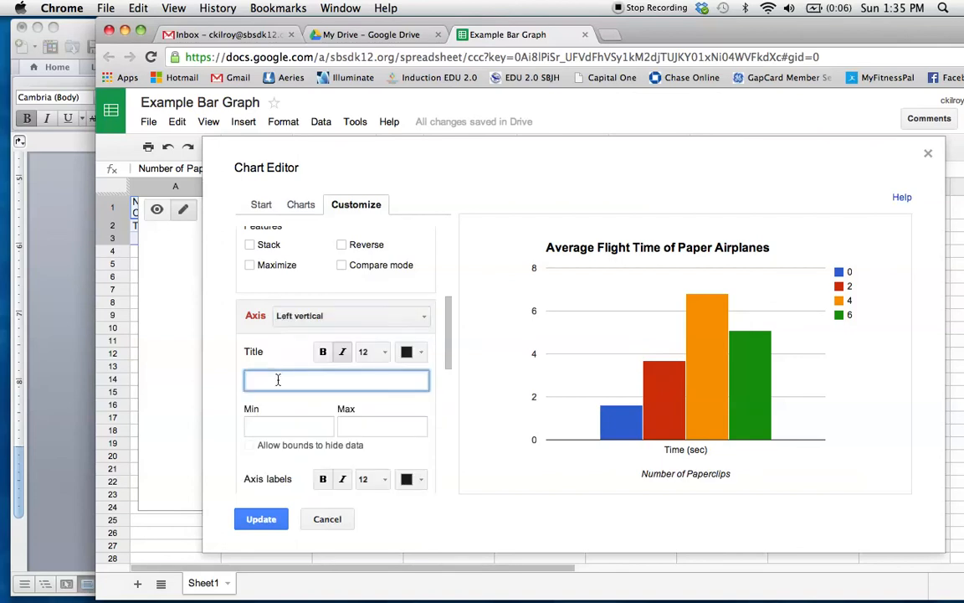
text(Time (sec)
- Set the left vertical axis minimum to 0 and try a maximum of 10
click(288, 428)
text(0)
click(366, 424)
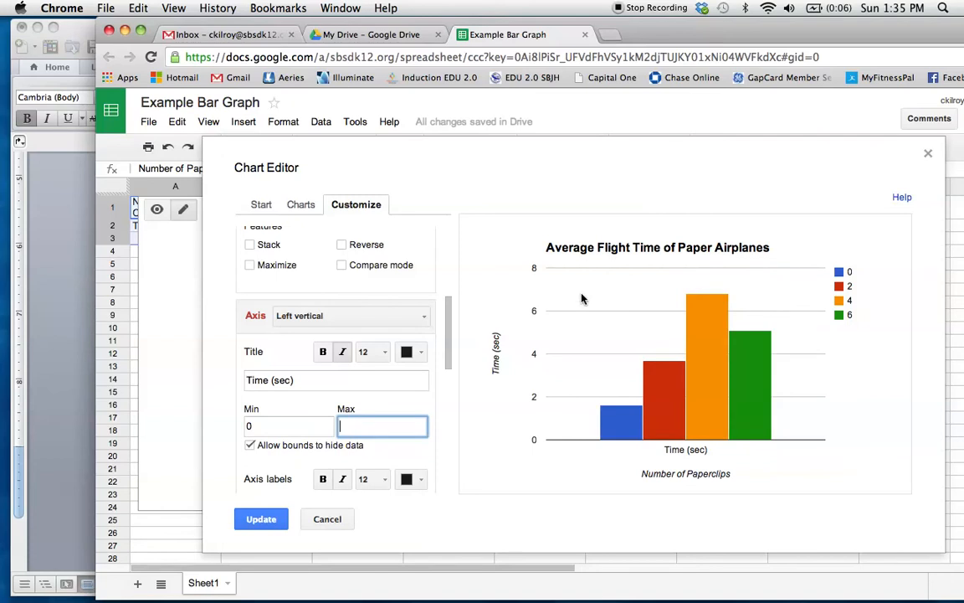
text(10)
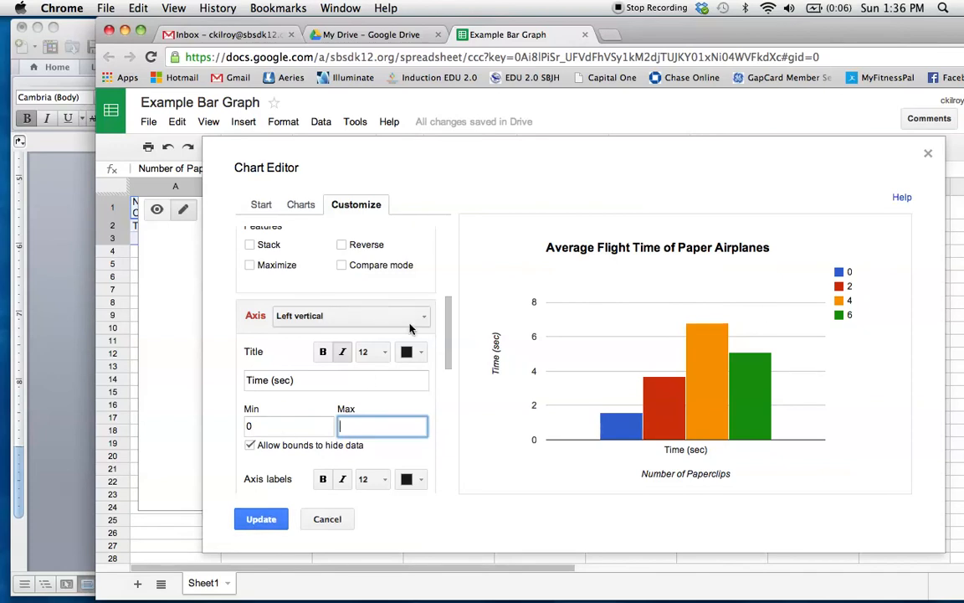
- Set the chart legend's position to Bottom
scroll(410, 328, up, 5)
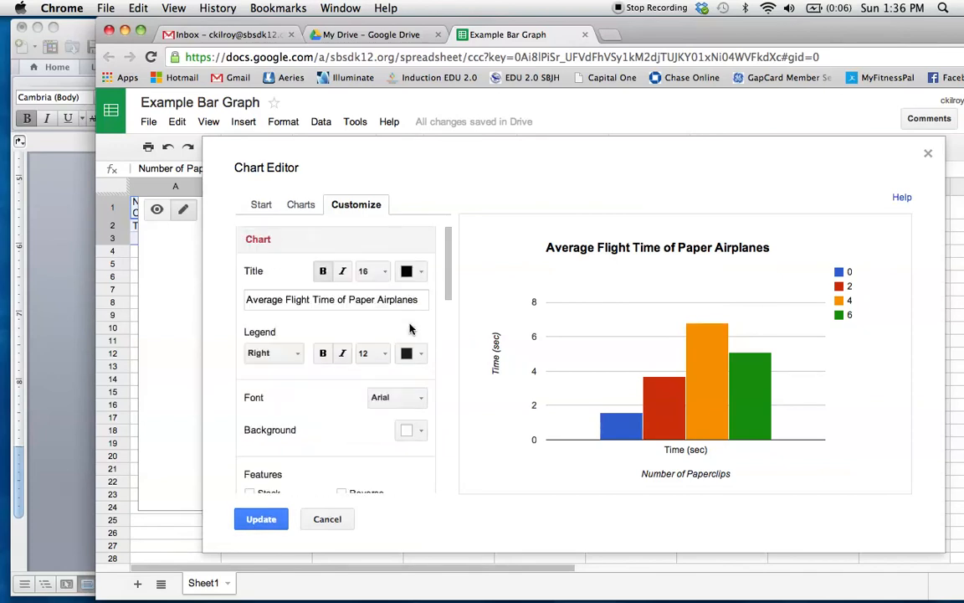
click(297, 358)
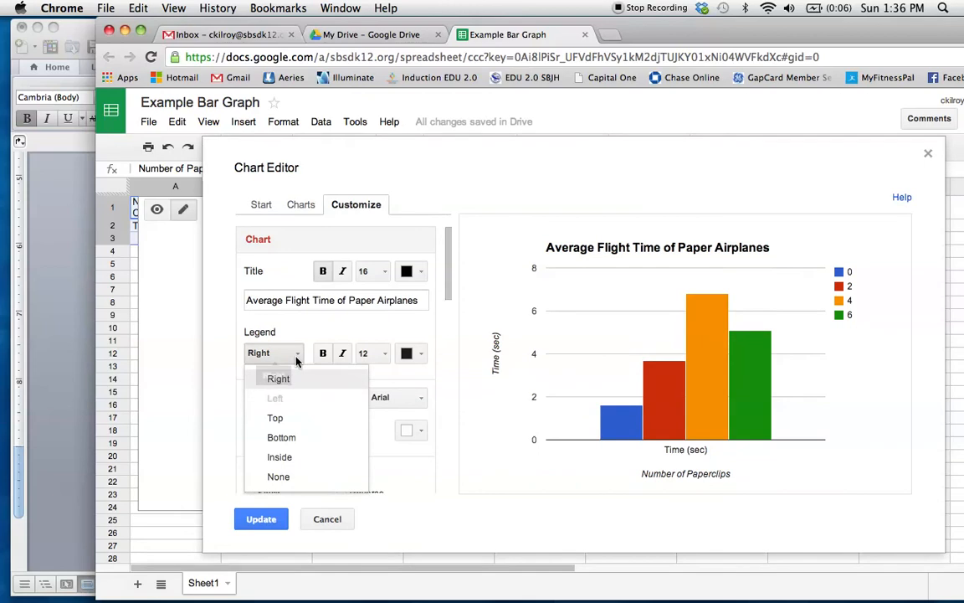
click(281, 444)
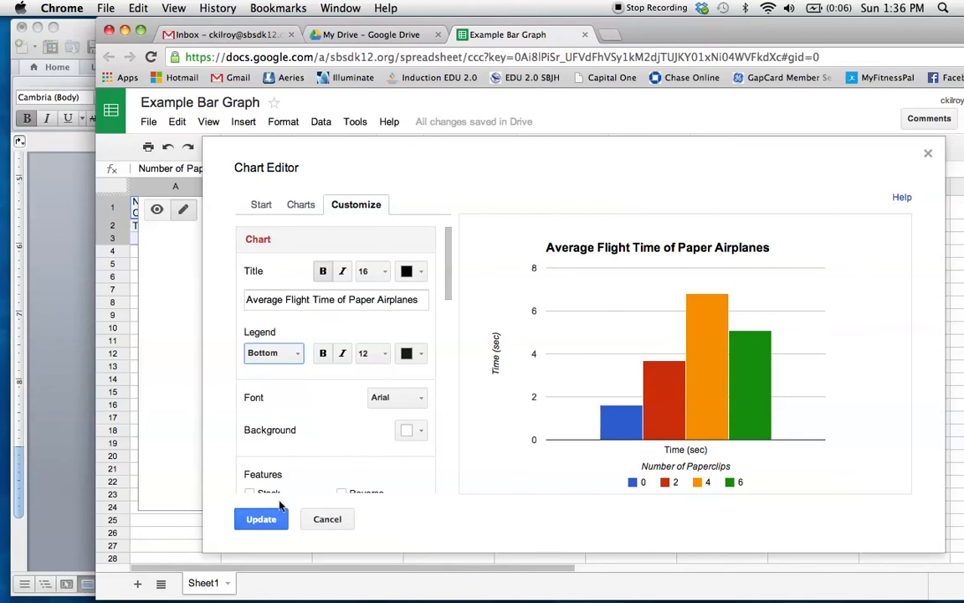
- Apply the chart editor's settings and move the chart below the data table so it no longer covers the data
click(260, 520)
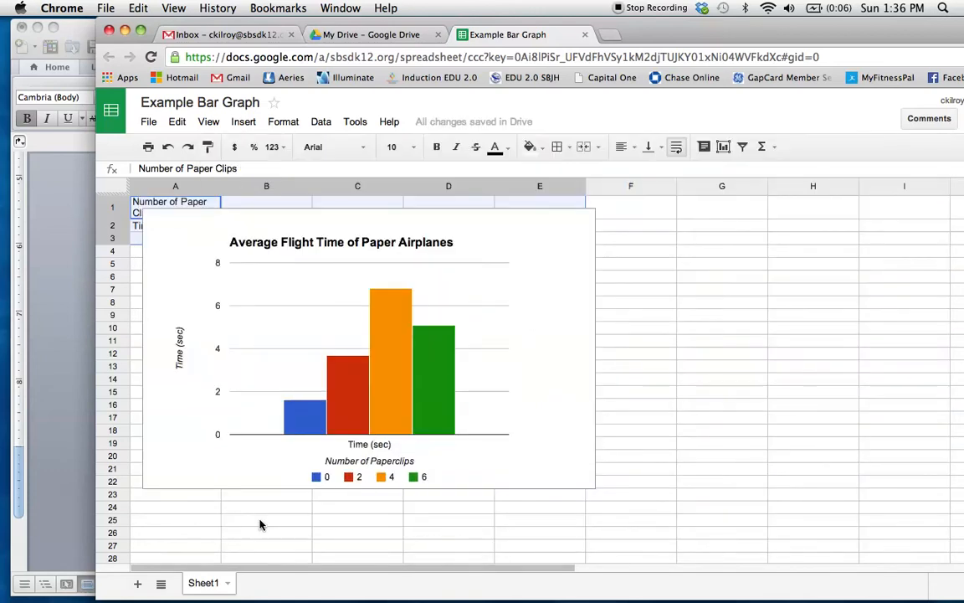
click(191, 231)
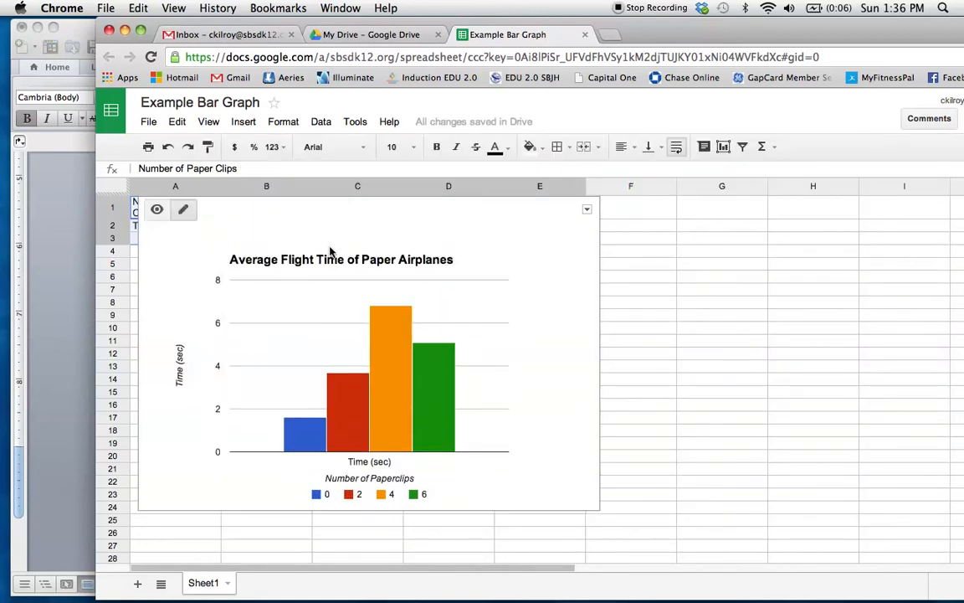
drag(232, 218, 372, 263)
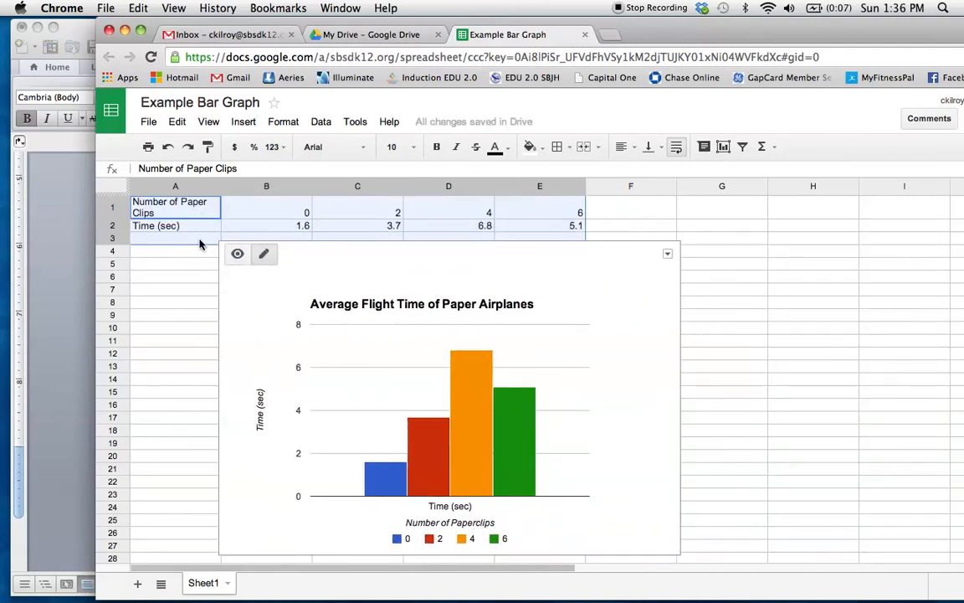
- Clear the "Time (sec)" text from cell A2 to remove the extra label beneath the chart's bars
click(448, 507)
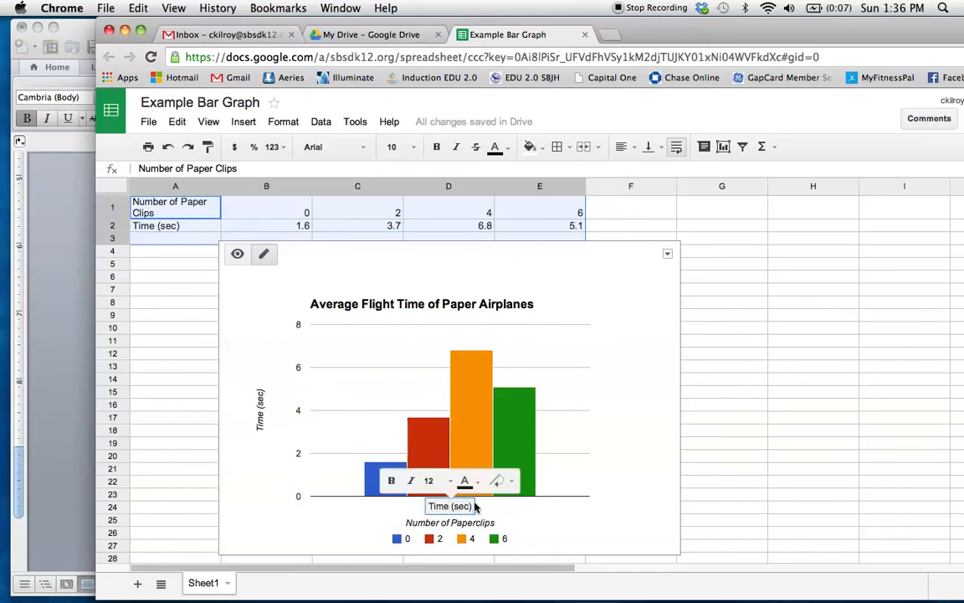
click(510, 482)
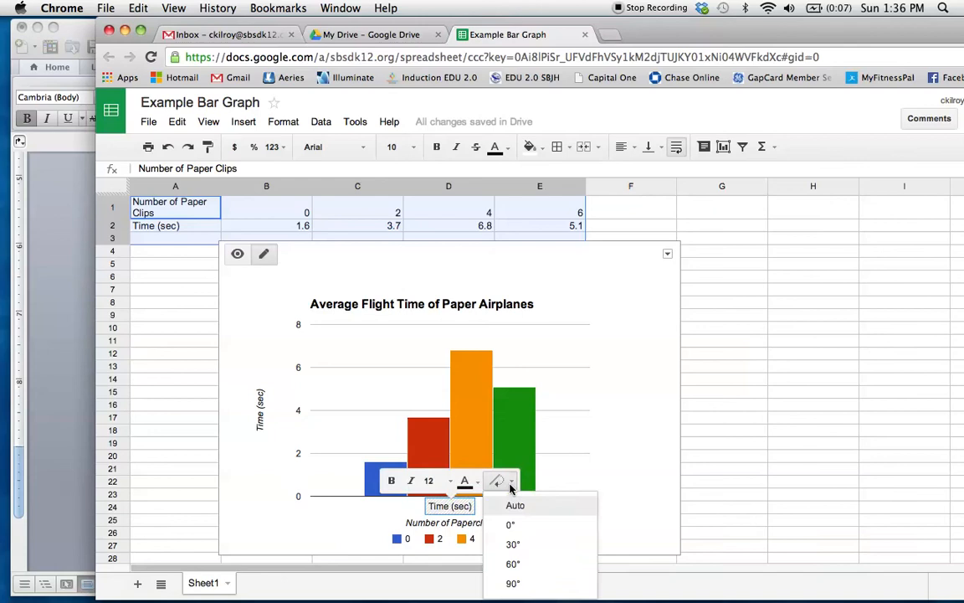
click(177, 226)
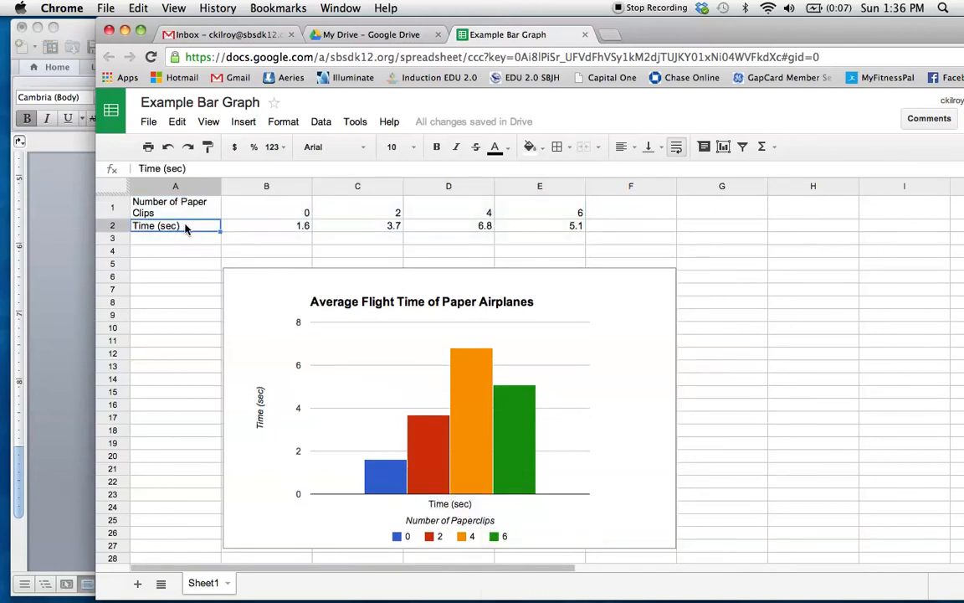
key(BackSpace)
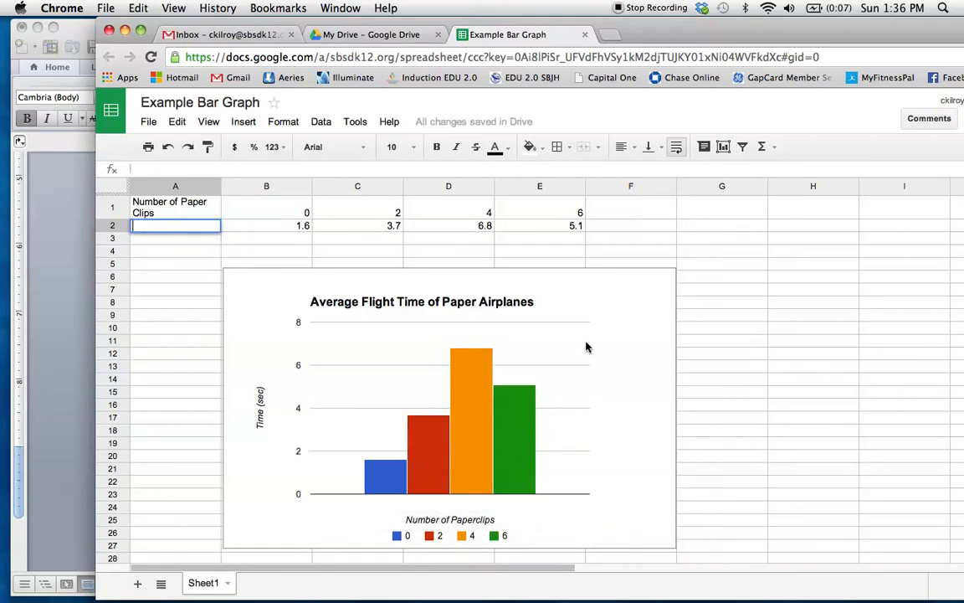
- Recolor the chart's 6-paperclip bar red and its 4-paperclip bar yellow
click(530, 418)
click(527, 423)
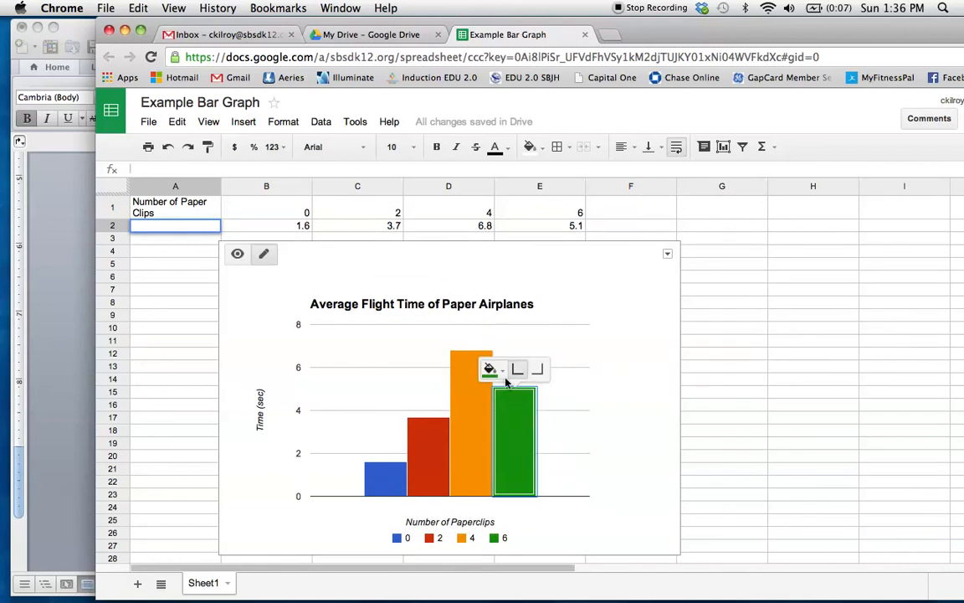
click(503, 373)
click(505, 431)
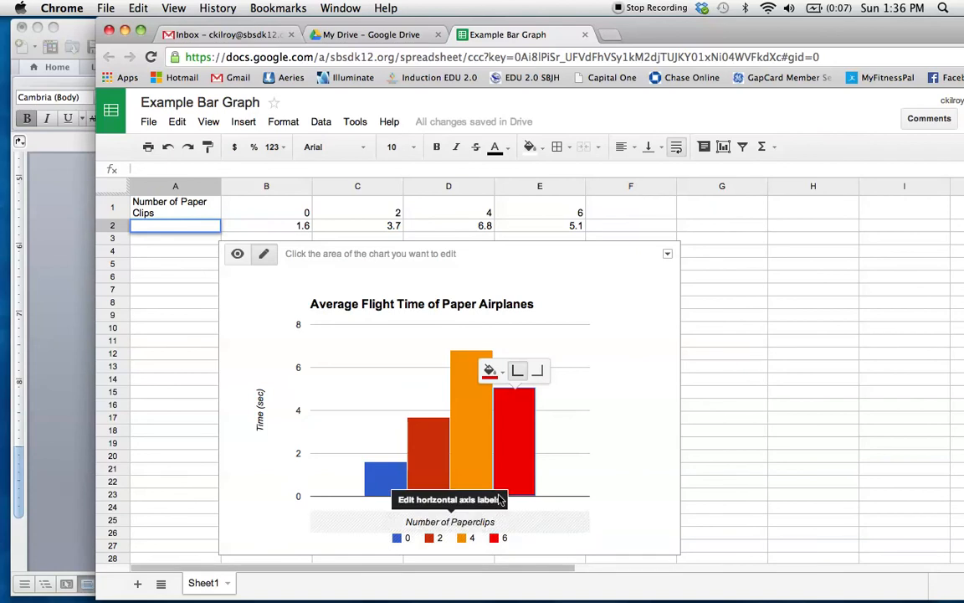
click(468, 360)
click(460, 338)
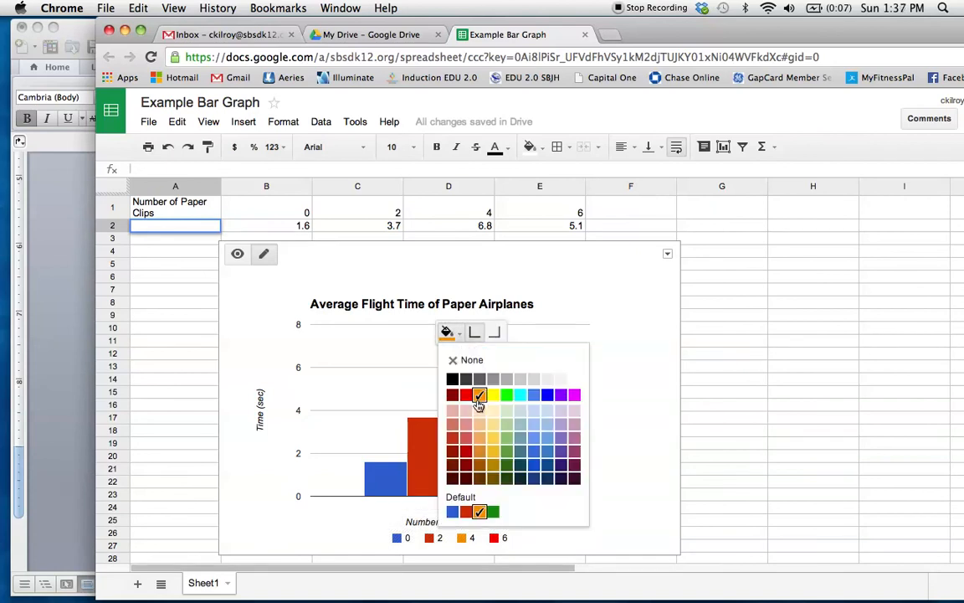
click(491, 394)
- Recolor the chart's 2-paperclip bar cyan and its 0-paperclip bar purple
click(427, 480)
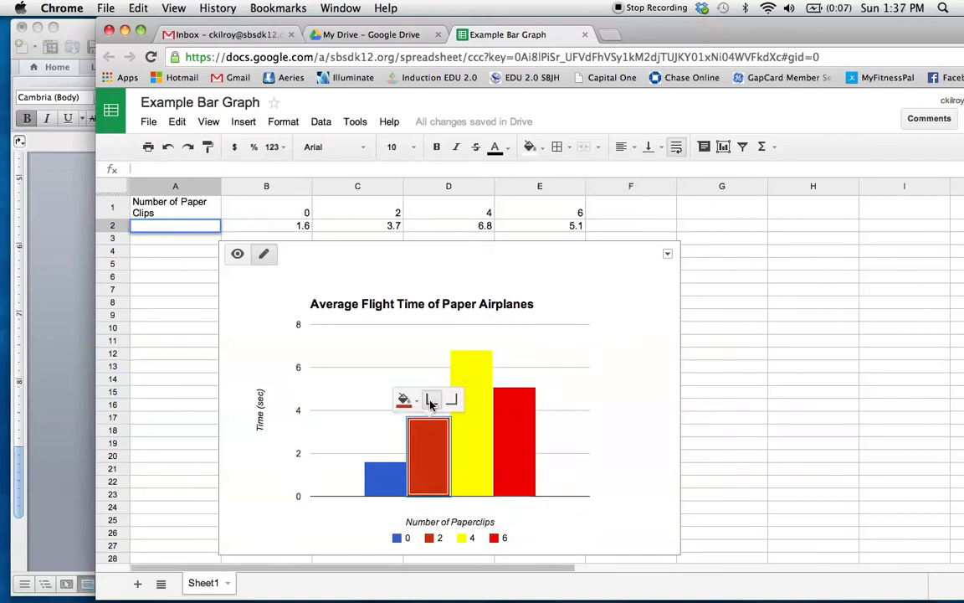
click(408, 400)
click(477, 461)
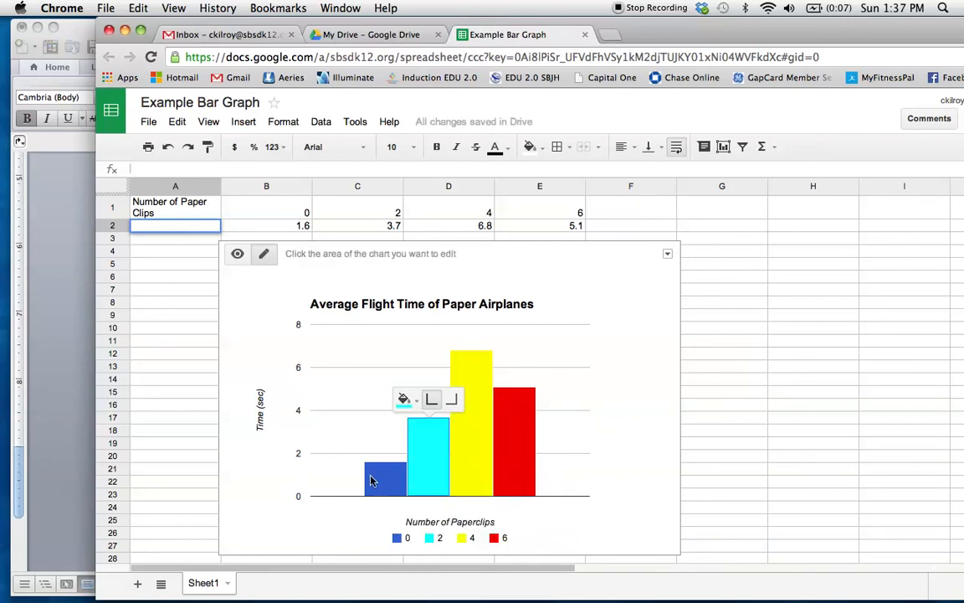
click(383, 476)
click(365, 444)
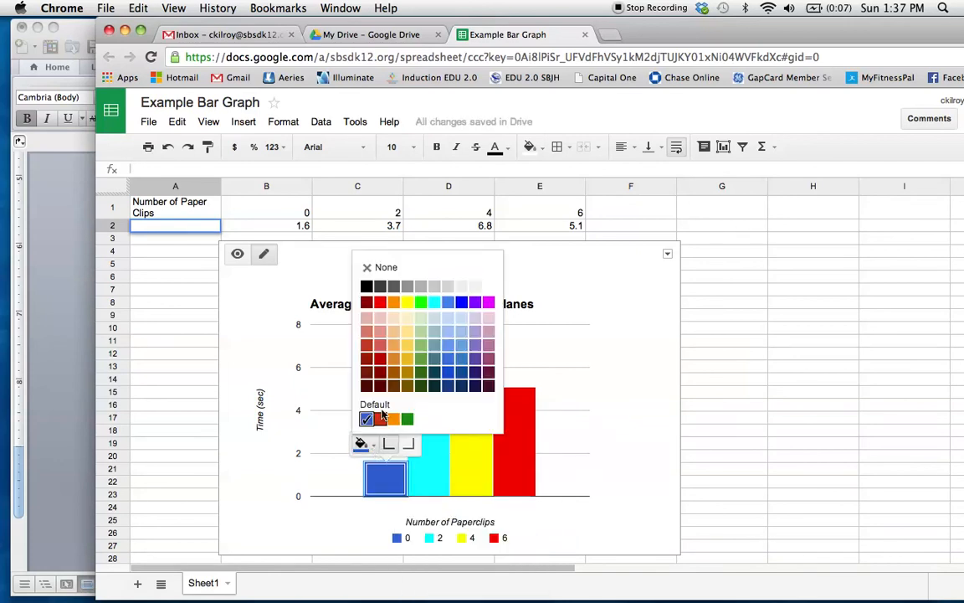
click(474, 302)
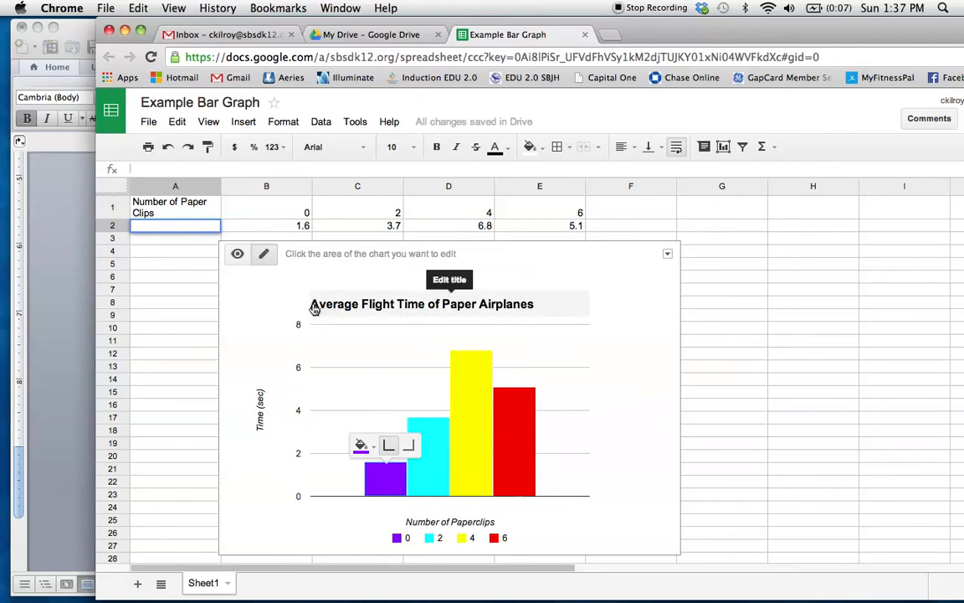
- Try black as the chart's background color and replace it with gray
click(268, 314)
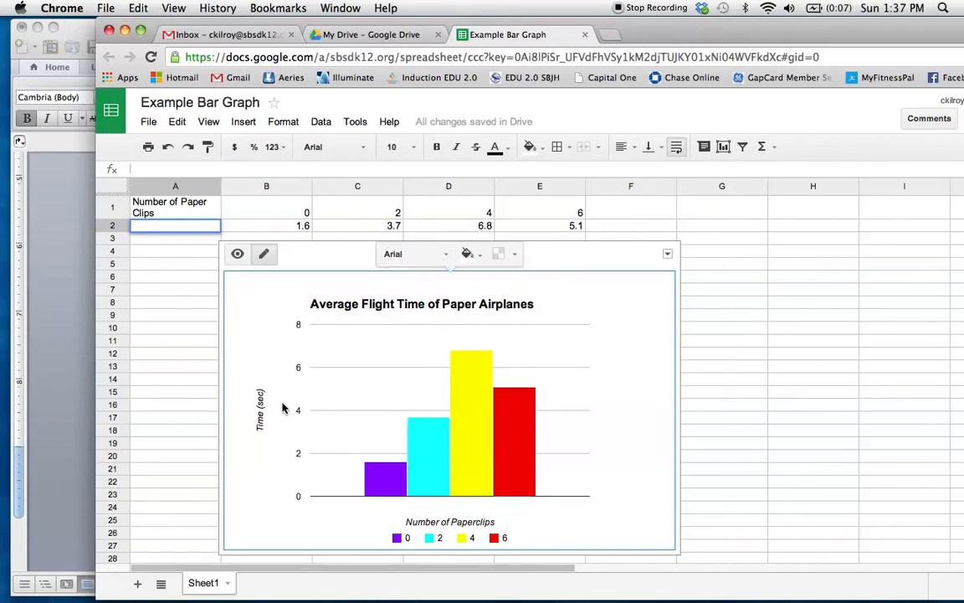
click(478, 256)
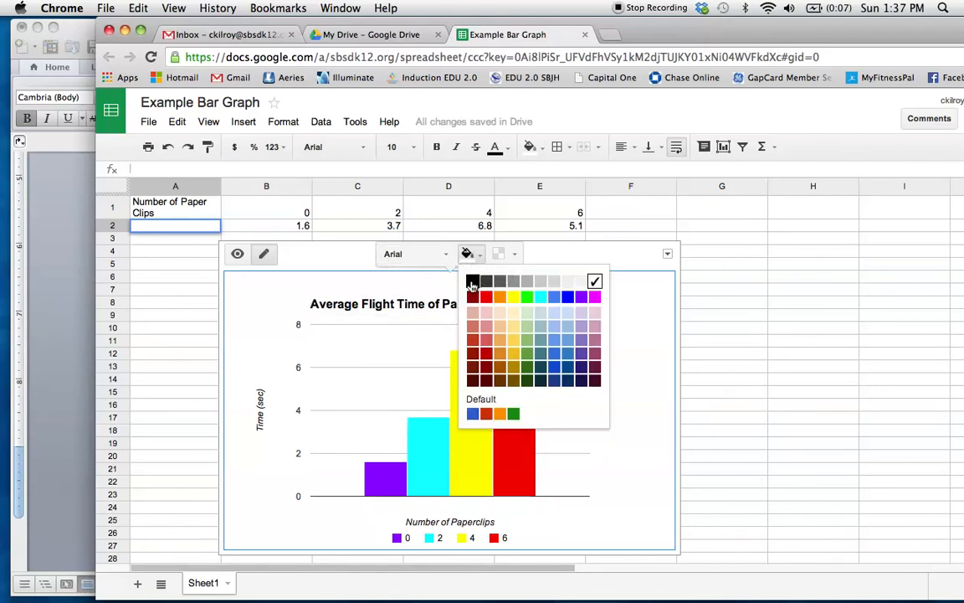
click(472, 282)
click(471, 254)
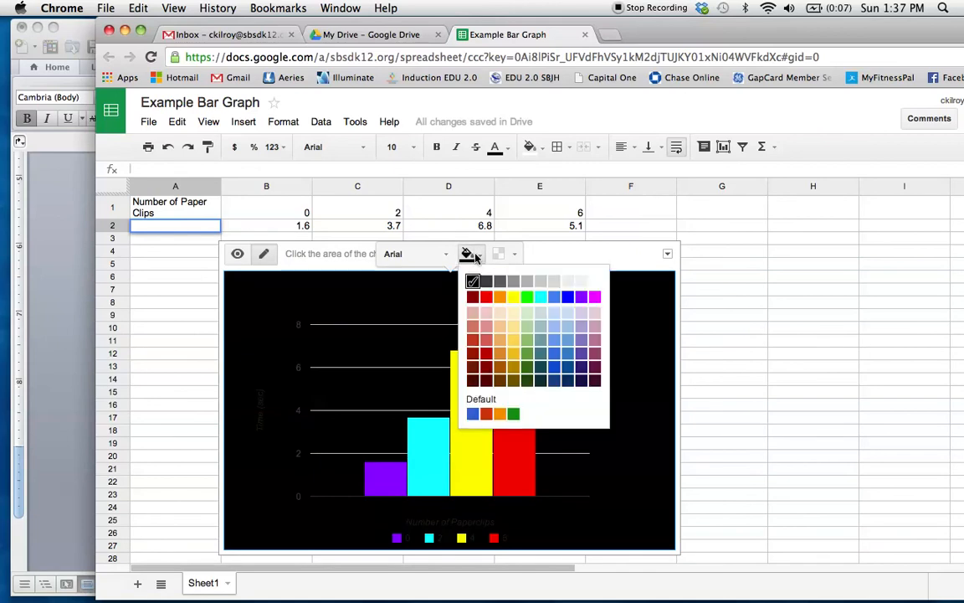
click(513, 281)
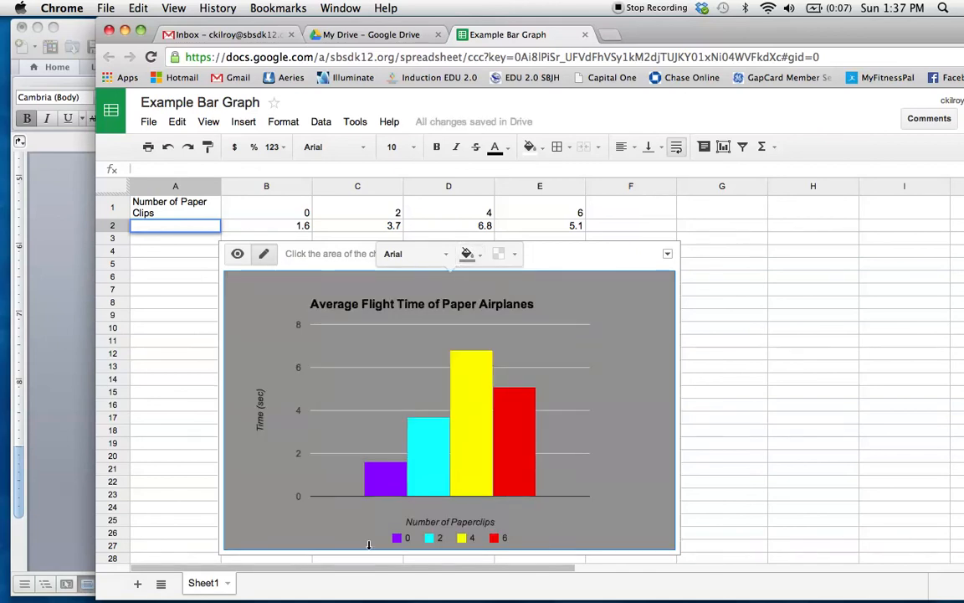
click(667, 255)
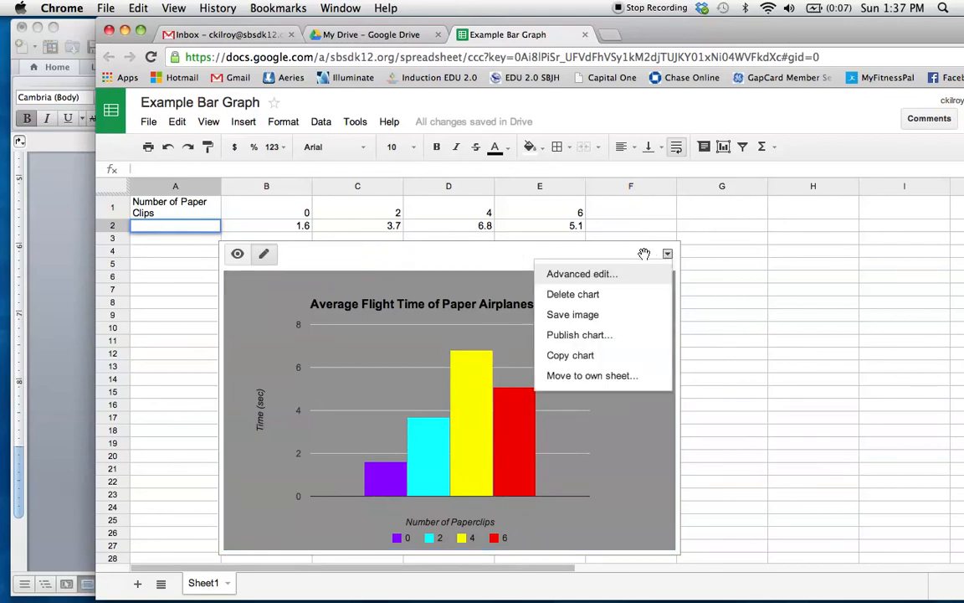
click(515, 260)
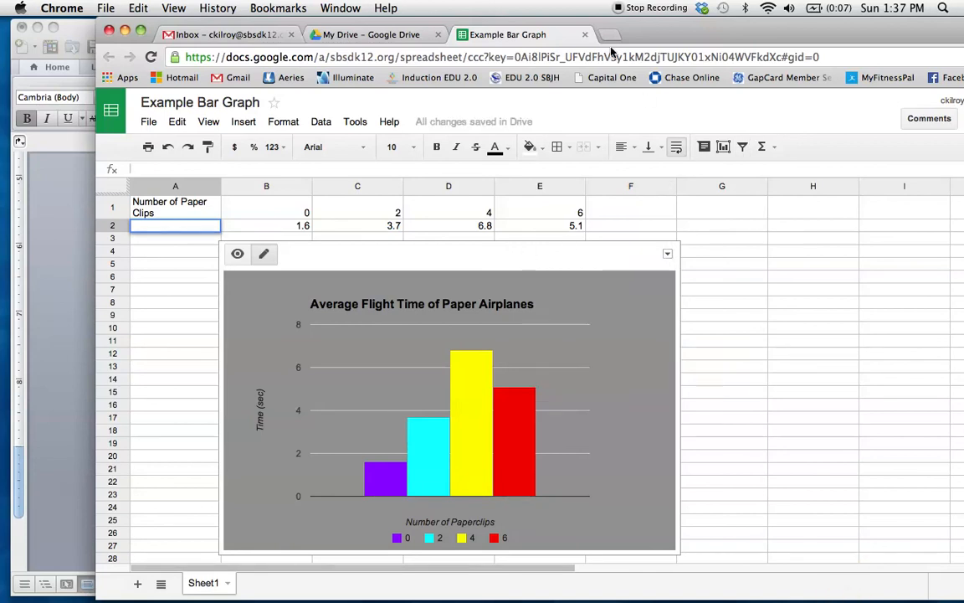